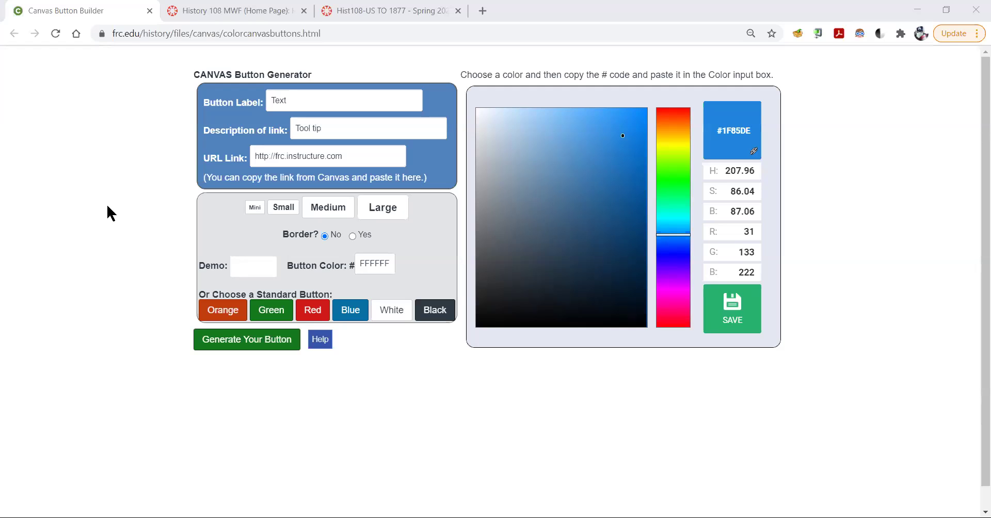
- Look at the existing colored navigation buttons on the Canvas course home page, and return to the button generator
{"action": "left_click", "coordinate": [379, 11]}
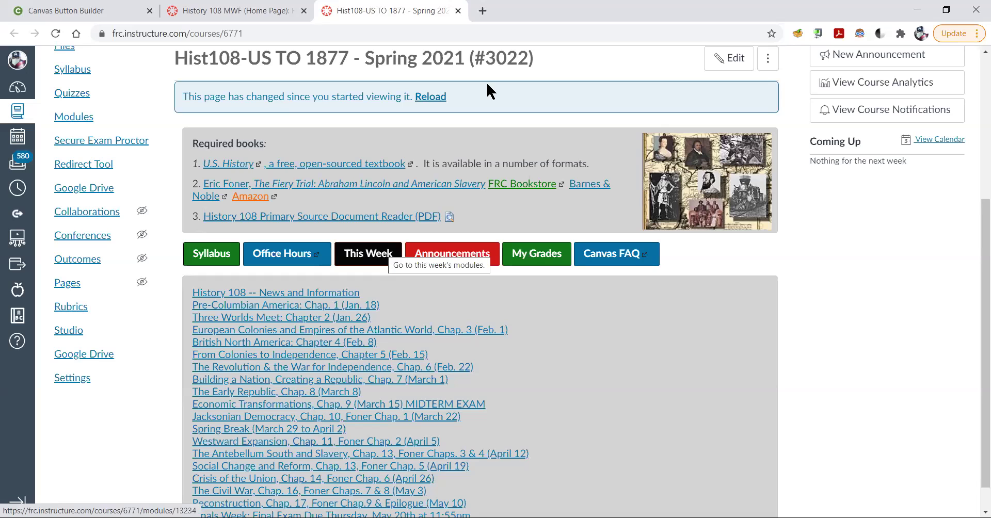
{"action": "left_click", "coordinate": [97, 10]}
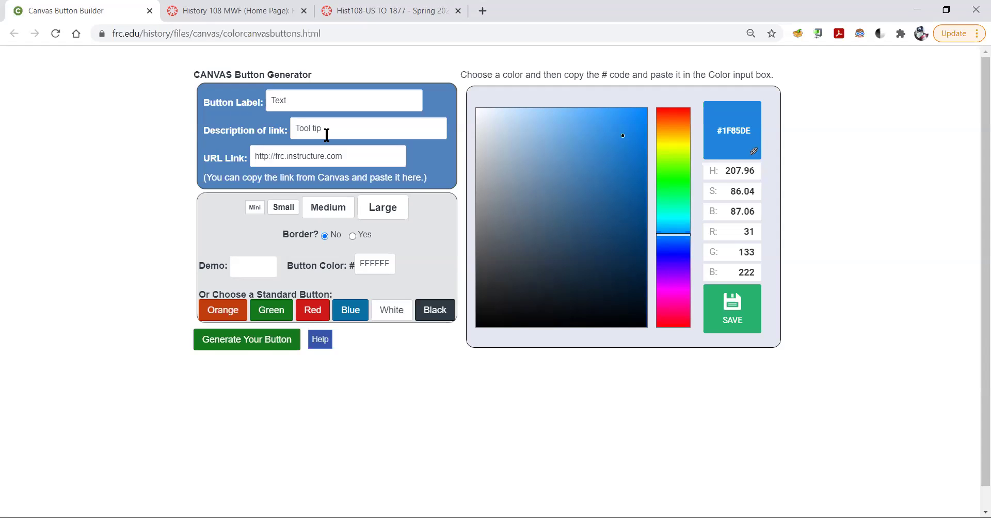
- Set the button label to "Syllabus" and the link description to "Let's go read the syllabus!"
{"action": "left_click", "coordinate": [320, 165]}
{"action": "left_click", "coordinate": [310, 100]}
{"action": "left_click_drag", "start_coordinate": [310, 98], "coordinate": [239, 97]}
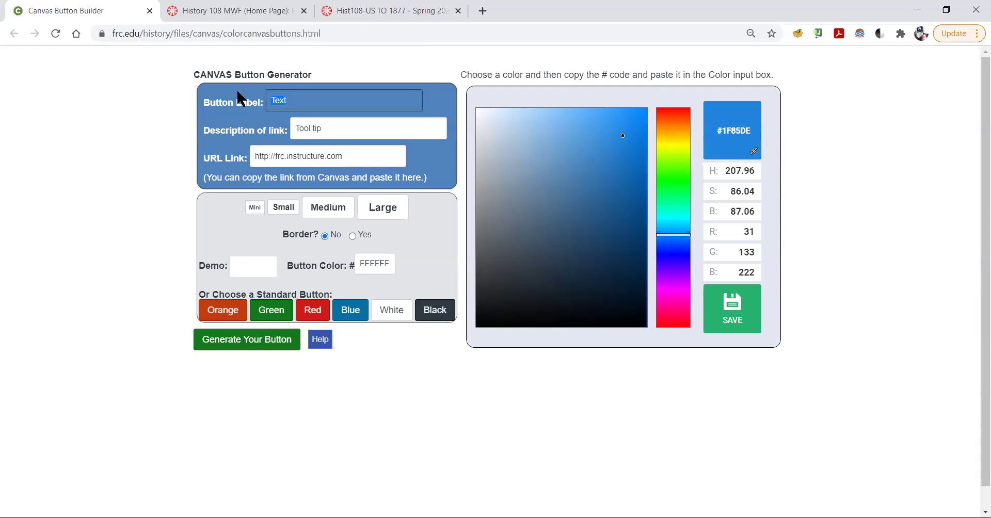
{"action": "type", "text": "Sy"}
{"action": "type", "text": "llub"}
{"action": "key", "text": "BackSpace"}
{"action": "key", "text": "BackSpace"}
{"action": "type", "text": "llabus"}
{"action": "key", "text": "Tab"}
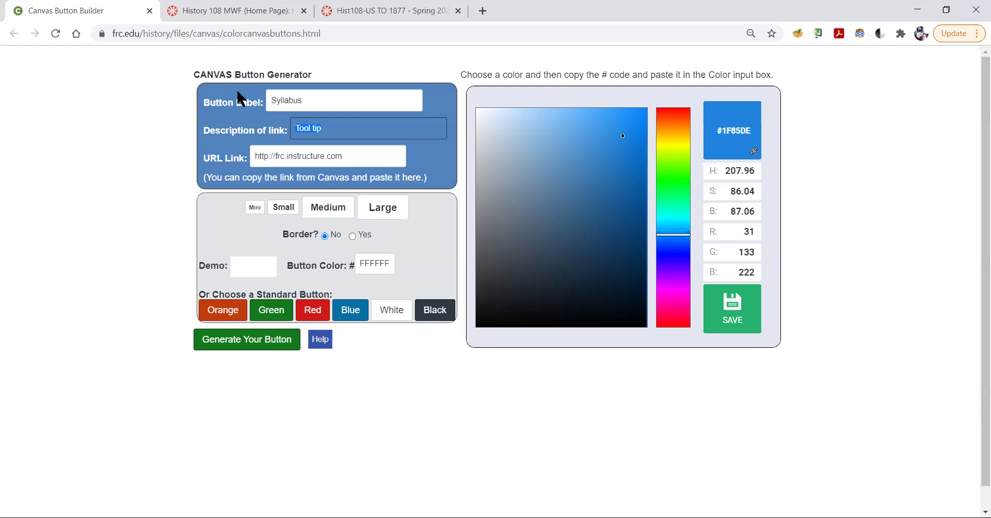
{"action": "type", "text": "Let's go read the syllabus!"}
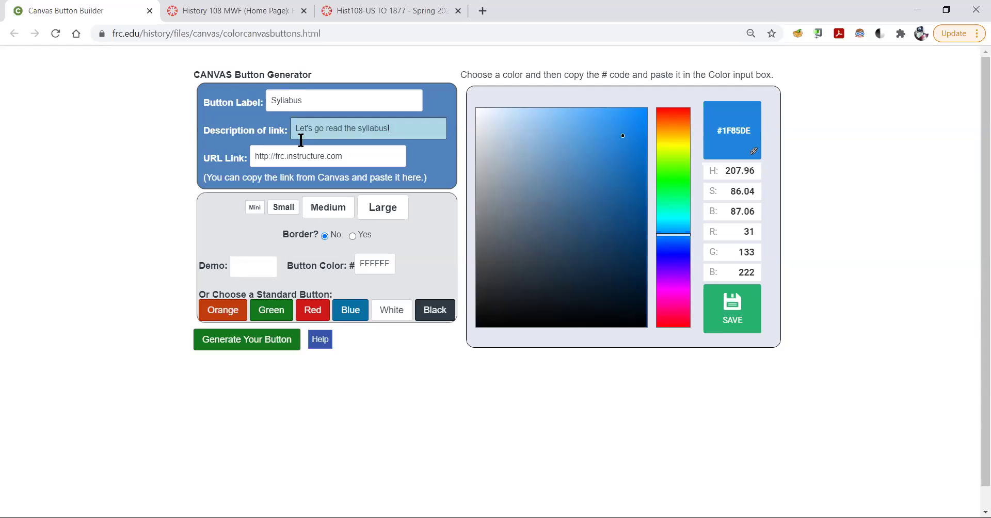
- Copy the Syllabus link address from the Canvas course navigation and paste it as the button's URL link, replacing the default address
{"action": "left_click", "coordinate": [305, 156]}
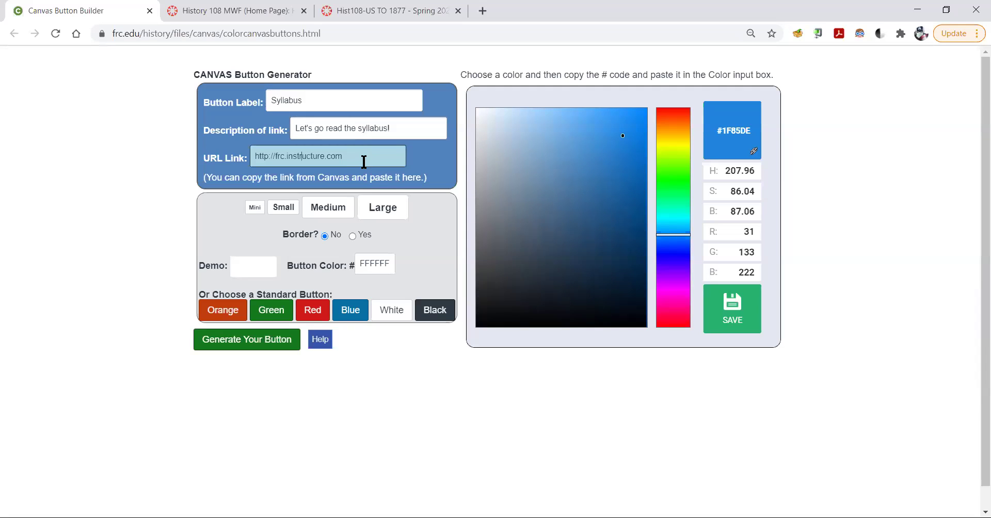
{"action": "left_click_drag", "start_coordinate": [361, 156], "coordinate": [227, 161]}
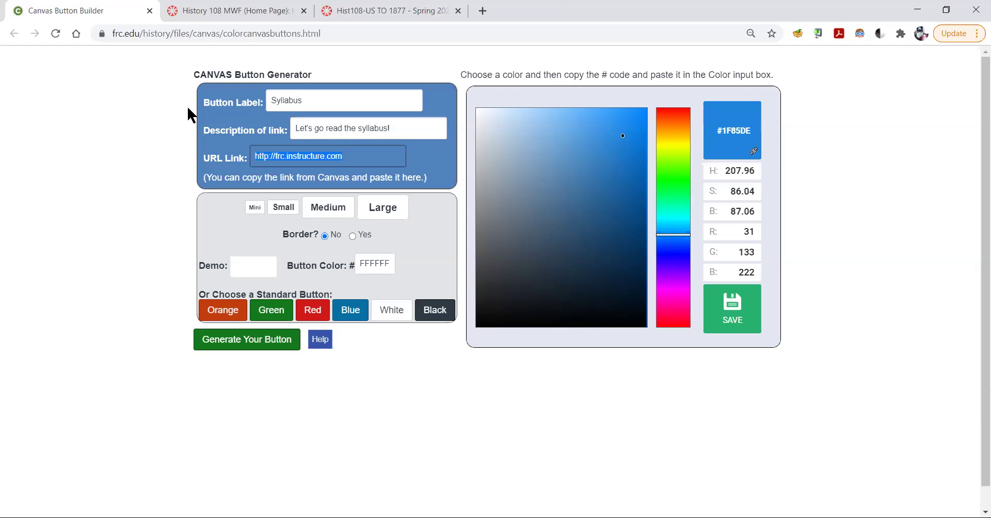
{"action": "left_click", "coordinate": [374, 9]}
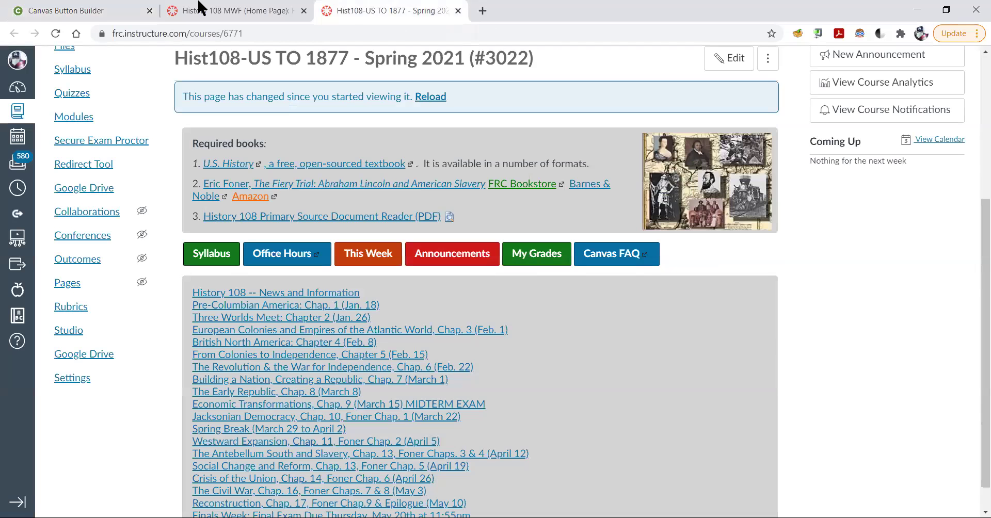
{"action": "scroll", "coordinate": [96, 186], "scroll_direction": "up", "scroll_amount": 3}
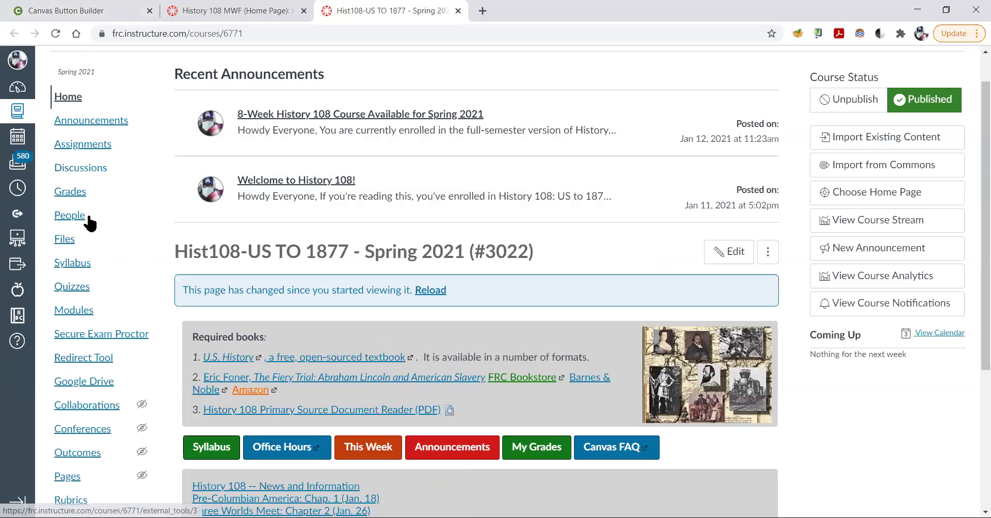
{"action": "right_click", "coordinate": [78, 263]}
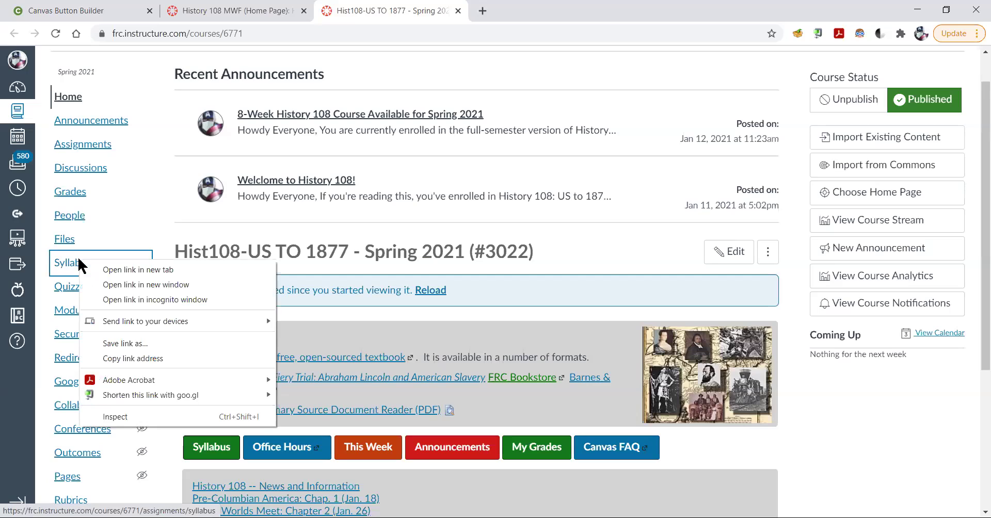
{"action": "left_click", "coordinate": [128, 359]}
{"action": "left_click", "coordinate": [105, 16]}
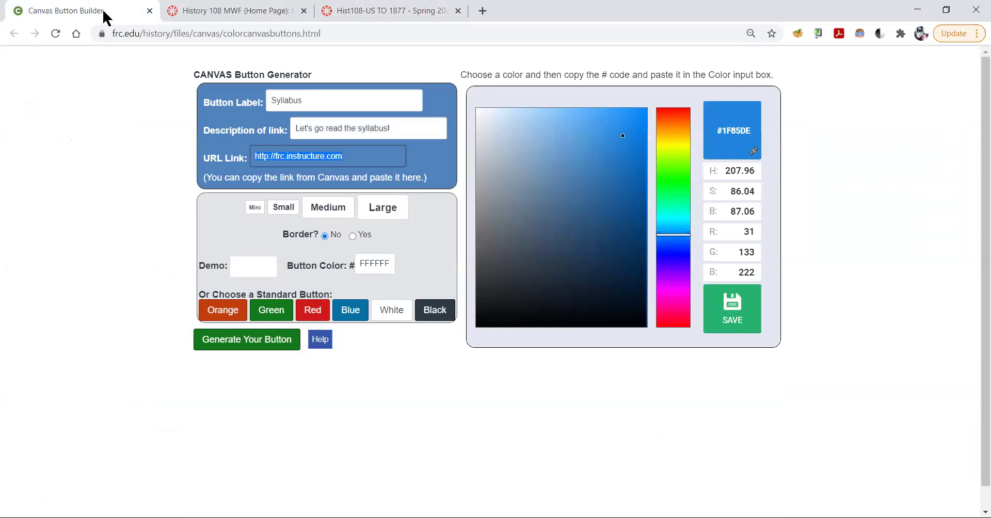
{"action": "left_click", "coordinate": [363, 156]}
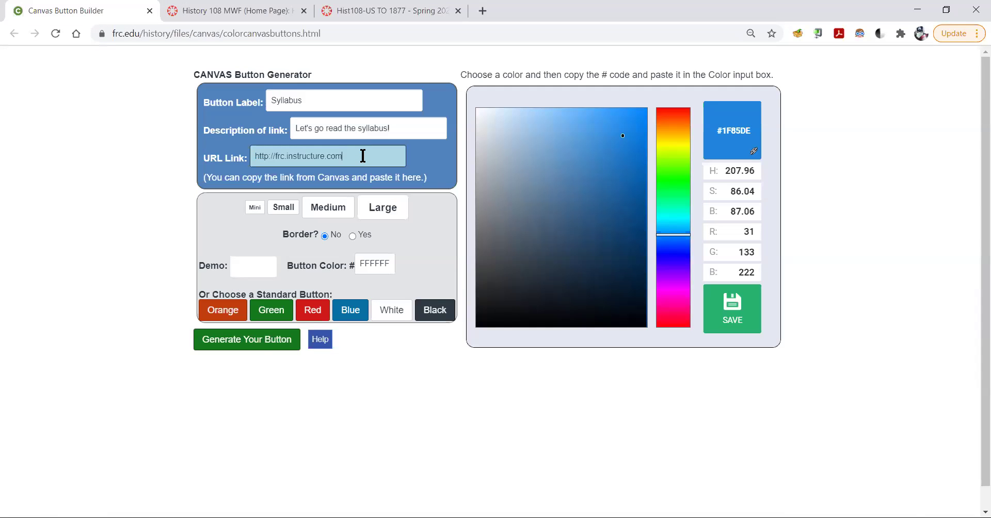
{"action": "key", "text": "ctrl+v"}
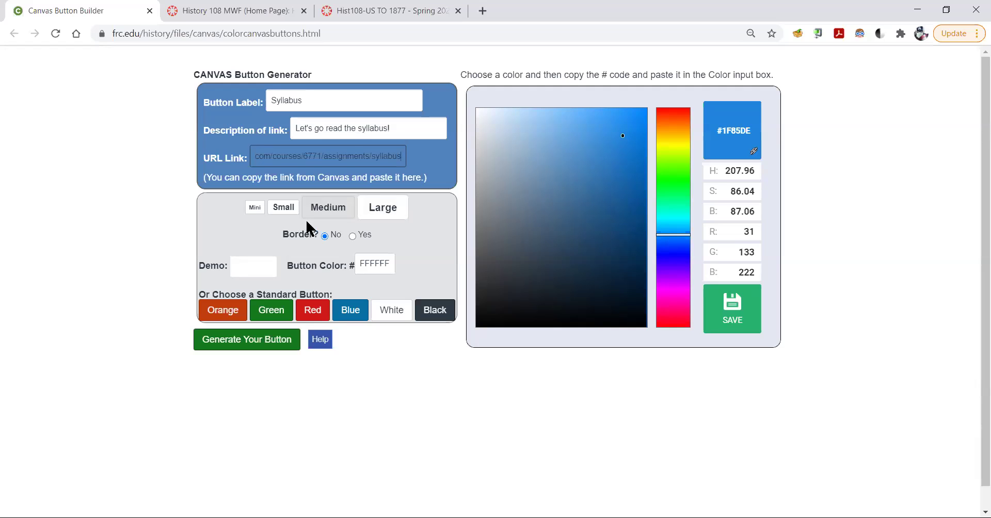
- Preview the Syllabus button in the Large size with a border and the standard Green color
{"action": "left_click", "coordinate": [382, 207]}
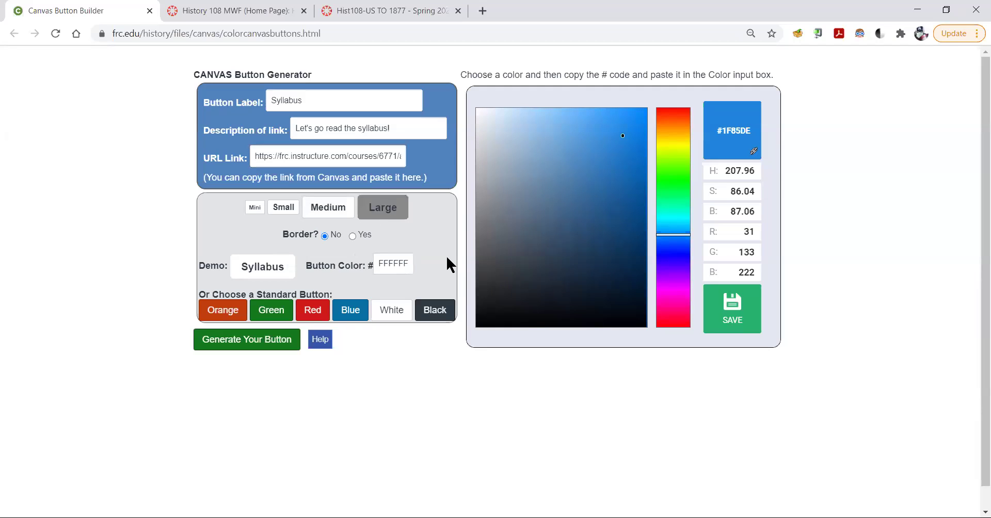
{"action": "left_click", "coordinate": [352, 236]}
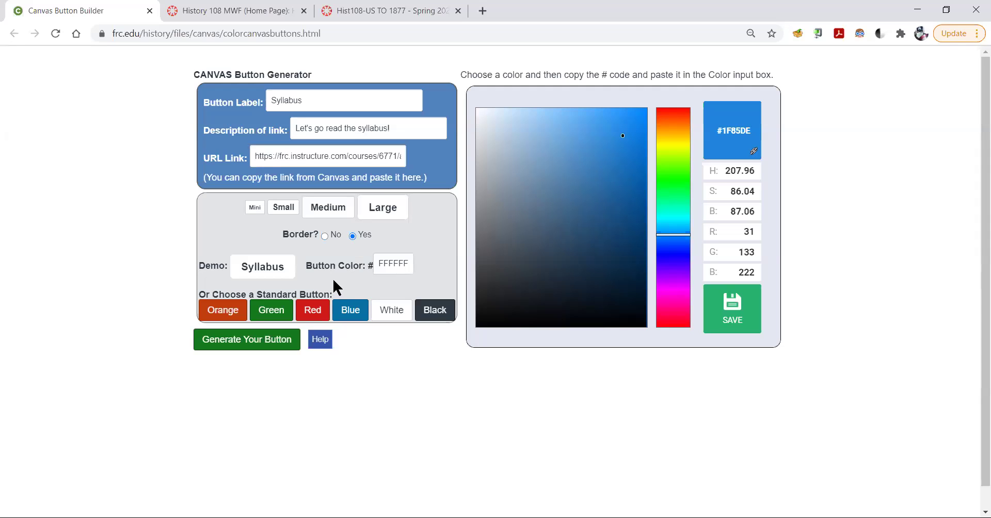
{"action": "left_click", "coordinate": [279, 313]}
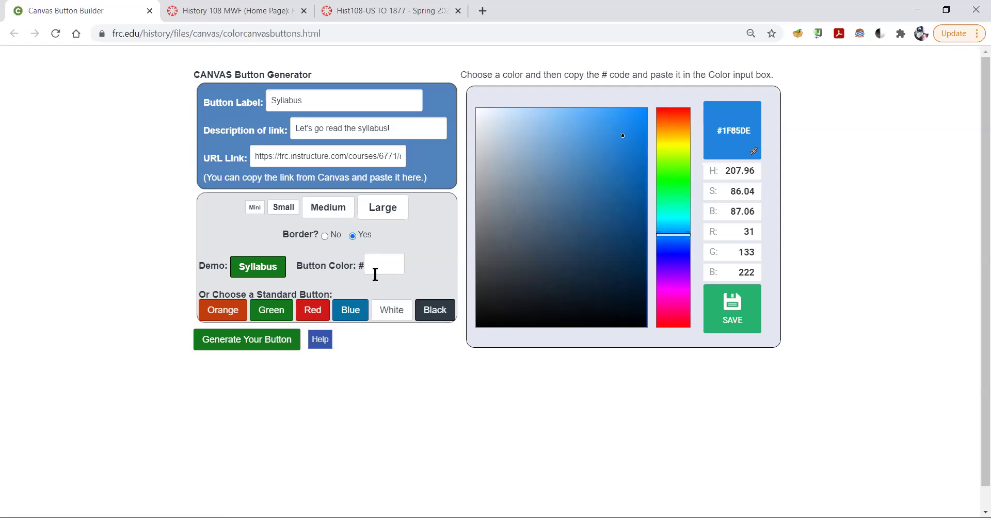
- Pick an orange shade, enter its code DE8C1F as the button color, and apply it at Large and finally Medium size
{"action": "left_click", "coordinate": [677, 129]}
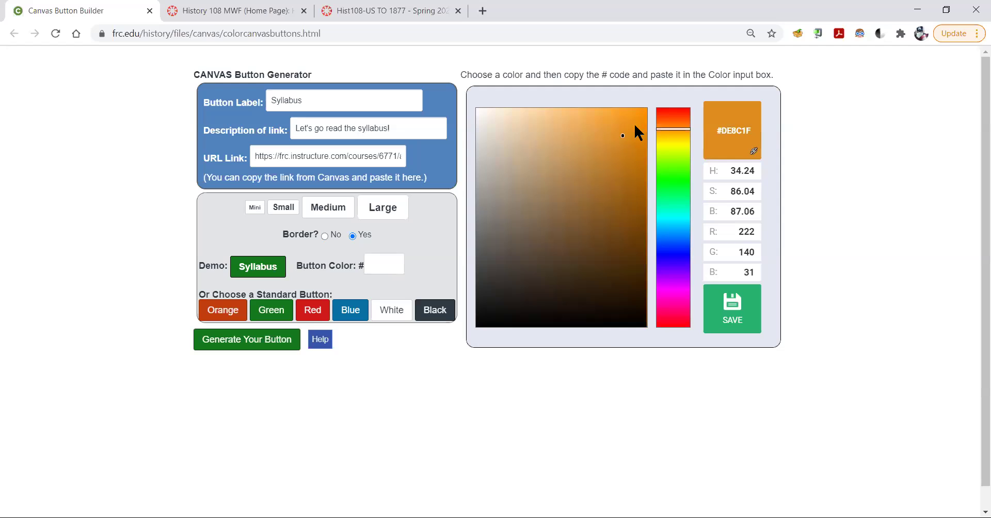
{"action": "triple_click", "coordinate": [734, 130]}
{"action": "key", "text": "ctrl+c"}
{"action": "left_click", "coordinate": [375, 269]}
{"action": "key", "text": "ctrl+v"}
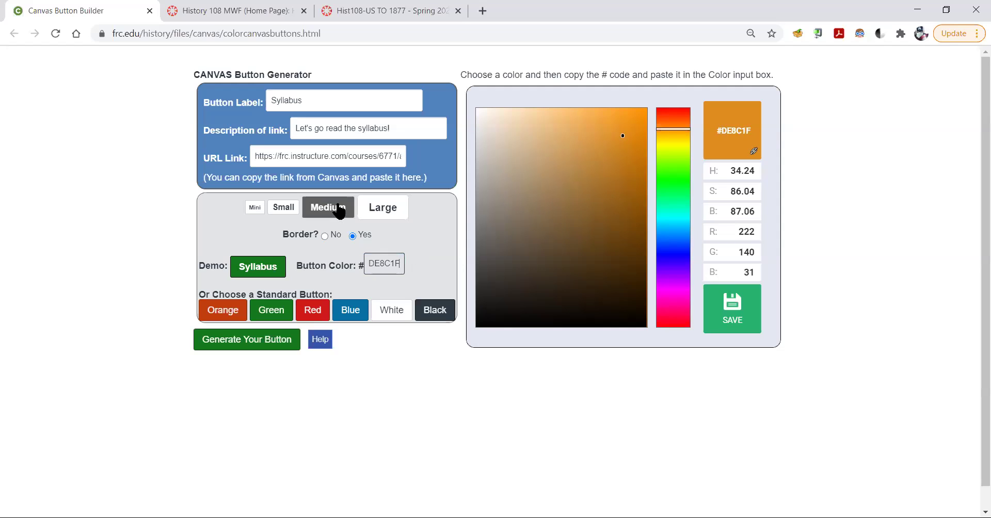
{"action": "left_click", "coordinate": [379, 212]}
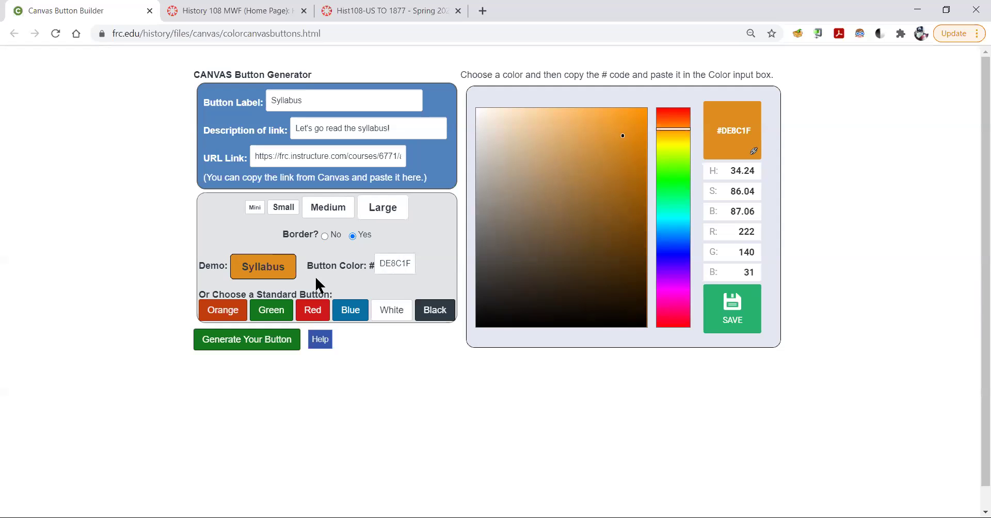
{"action": "left_click", "coordinate": [337, 214]}
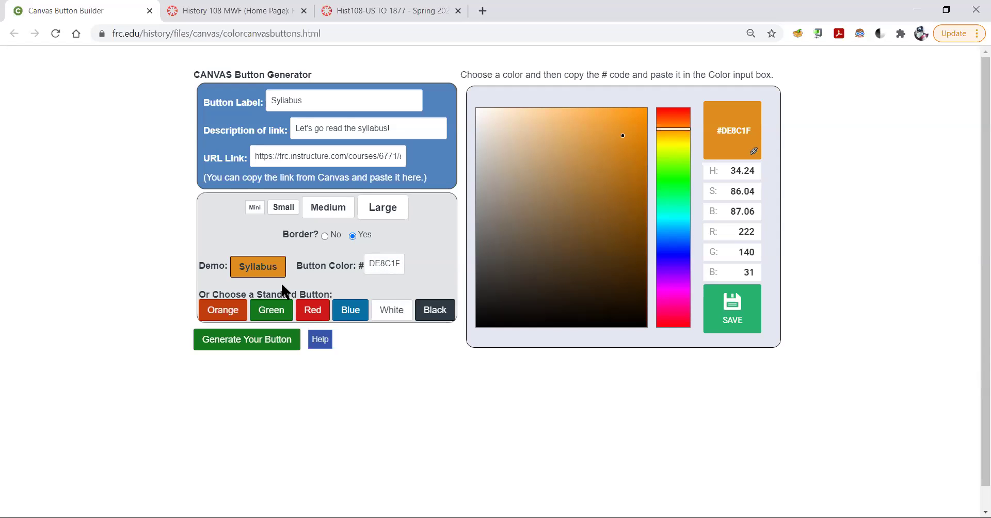
{"action": "mouse_move", "coordinate": [270, 275]}
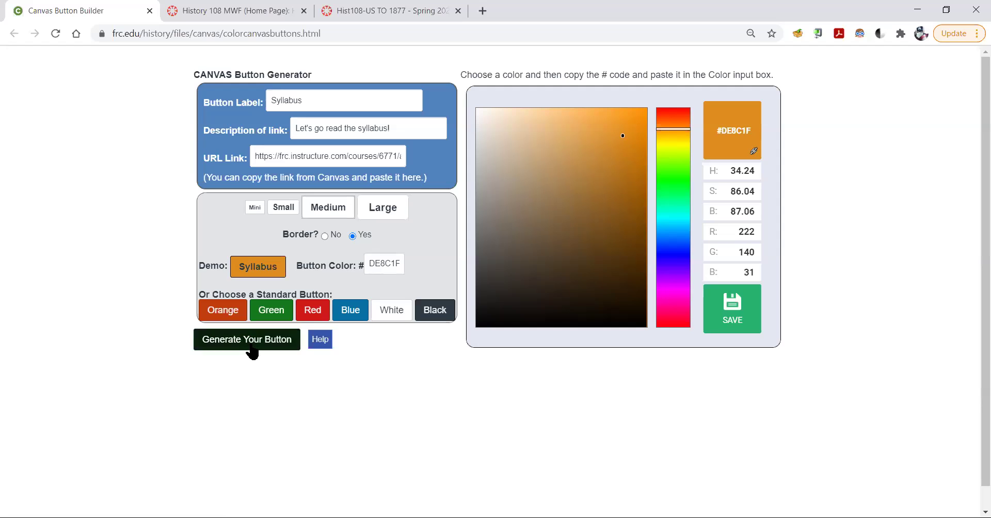
- Generate the Syllabus button and copy its complete HTML code
{"action": "left_click", "coordinate": [251, 347]}
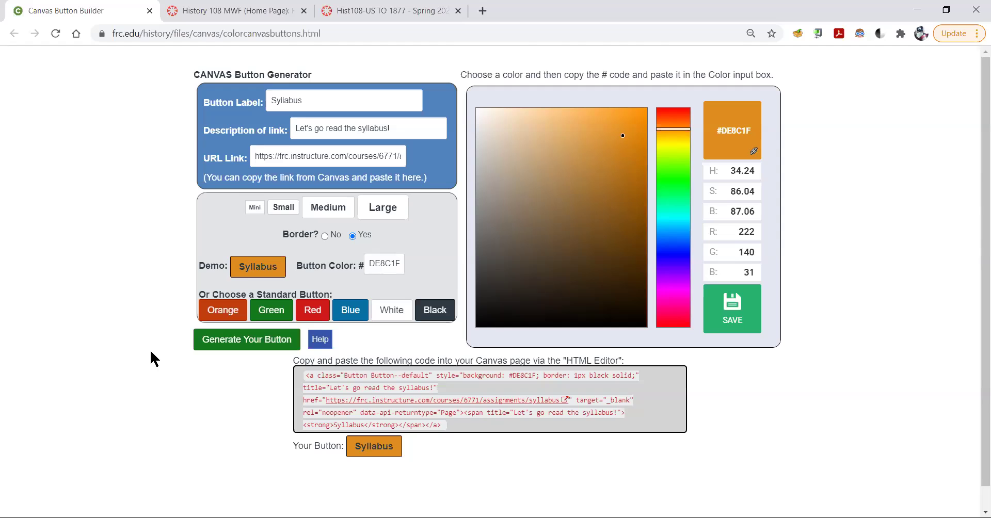
{"action": "scroll", "coordinate": [150, 349], "scroll_direction": "down", "scroll_amount": 1}
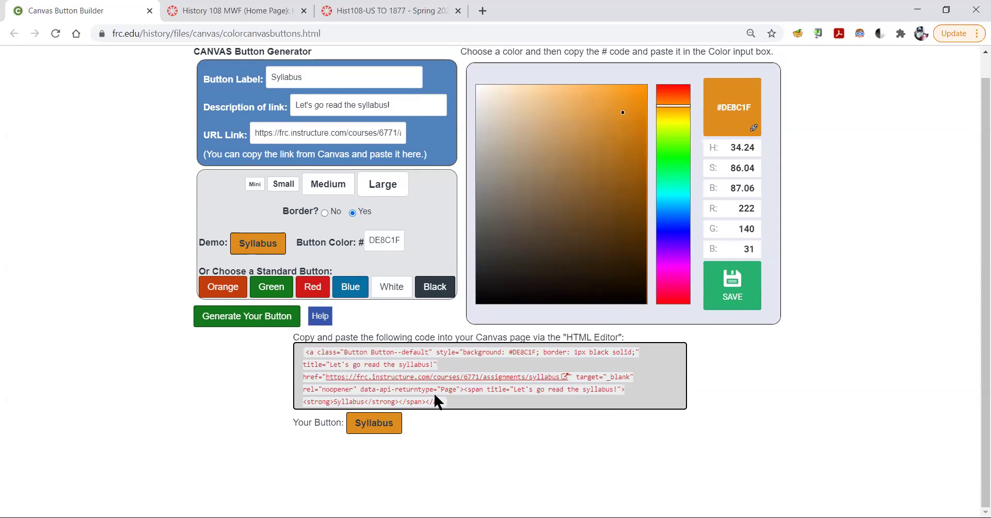
{"action": "left_click_drag", "start_coordinate": [448, 401], "coordinate": [298, 350]}
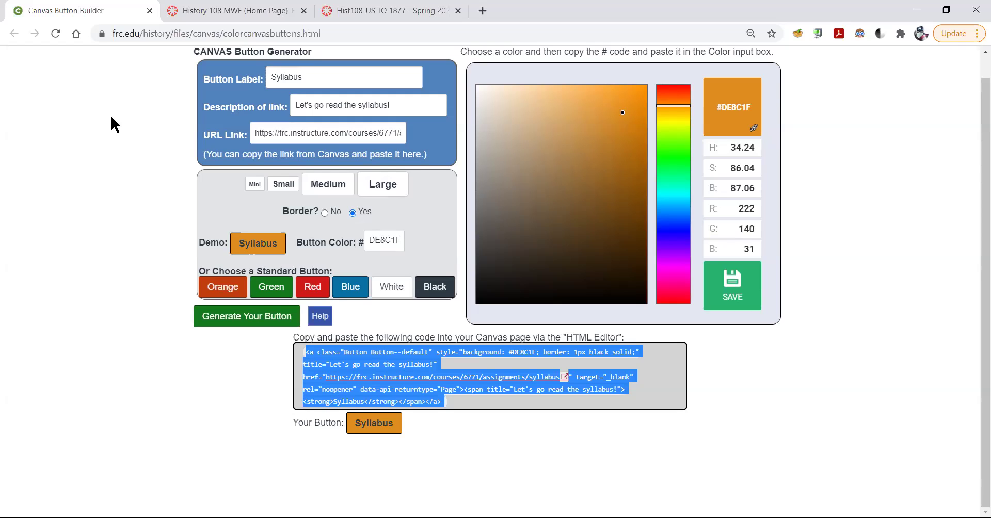
- Paste the button code at the very beginning of the HTML source of the History 108 MWF (Home Page), followed by a line break
{"action": "left_click", "coordinate": [236, 14]}
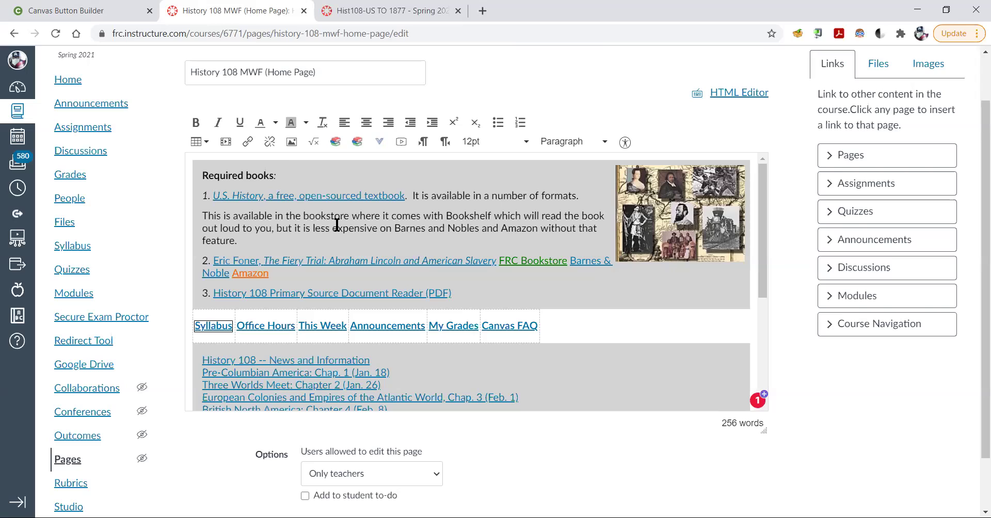
{"action": "left_click", "coordinate": [290, 170]}
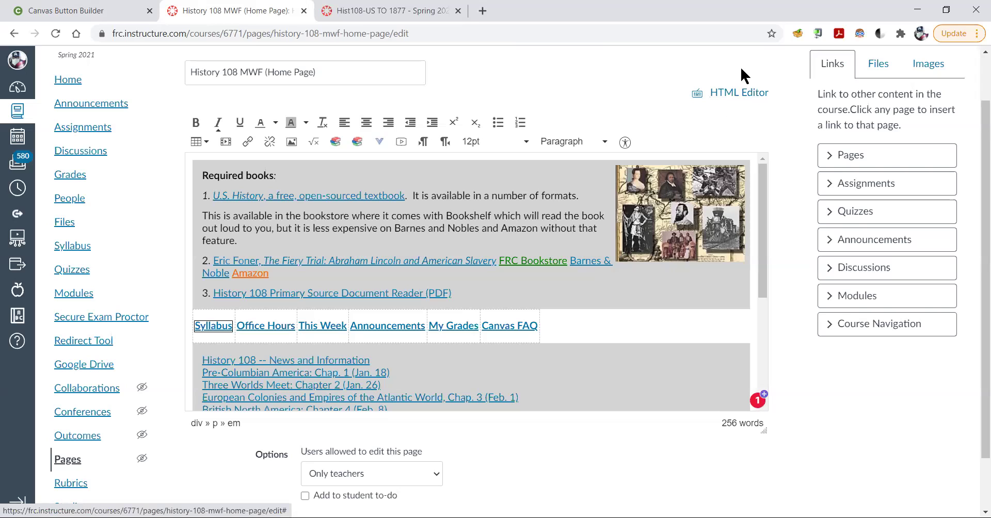
{"action": "left_click", "coordinate": [743, 93]}
{"action": "left_click", "coordinate": [572, 213]}
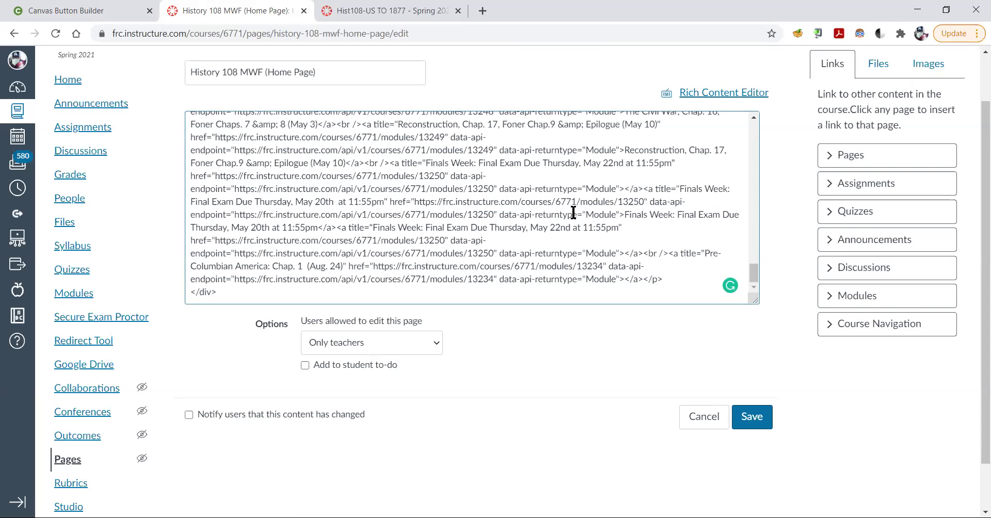
{"action": "key", "text": "ctrl+Home"}
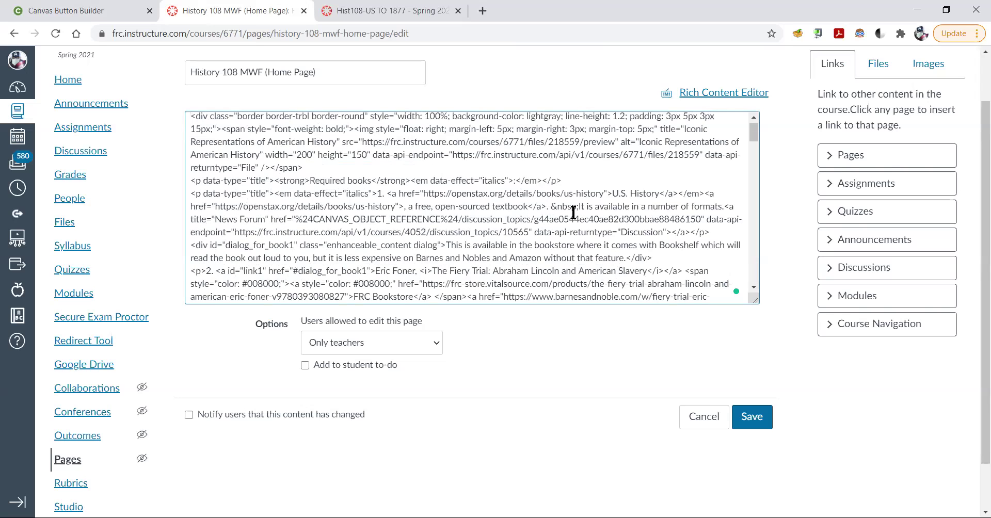
{"action": "type", "text": "<a class=\"Button Button--default\" style=\"background: #DE8C1F; border: 1px black solid;\" title=\"Let's go read the syllabus!\" href=\"https://frc.instructure.com/courses/6771/assignments/syllabus\" target=\"_blank\" rel=\"noopener\" data-api-returntype=\"Page\"><span title=\"Let's go read the syllabus!\"><strong>Syllabus</strong></span></a>"}
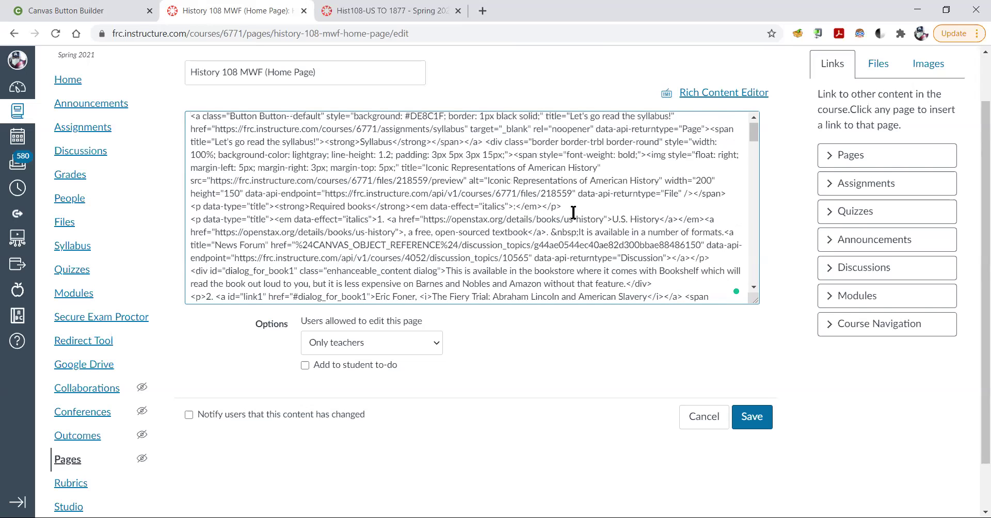
{"action": "key", "text": "Return"}
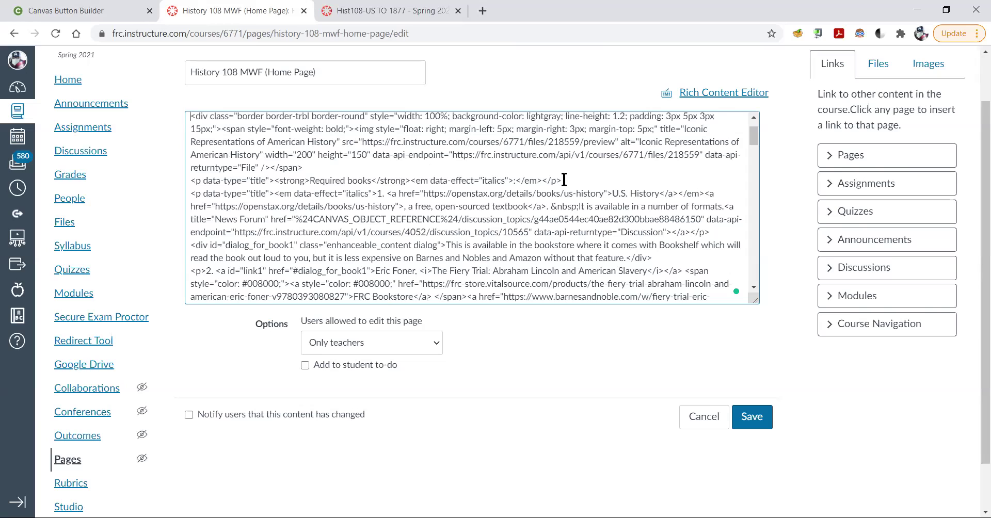
- Return the home page to the rich content view and save it
{"action": "left_click", "coordinate": [700, 96]}
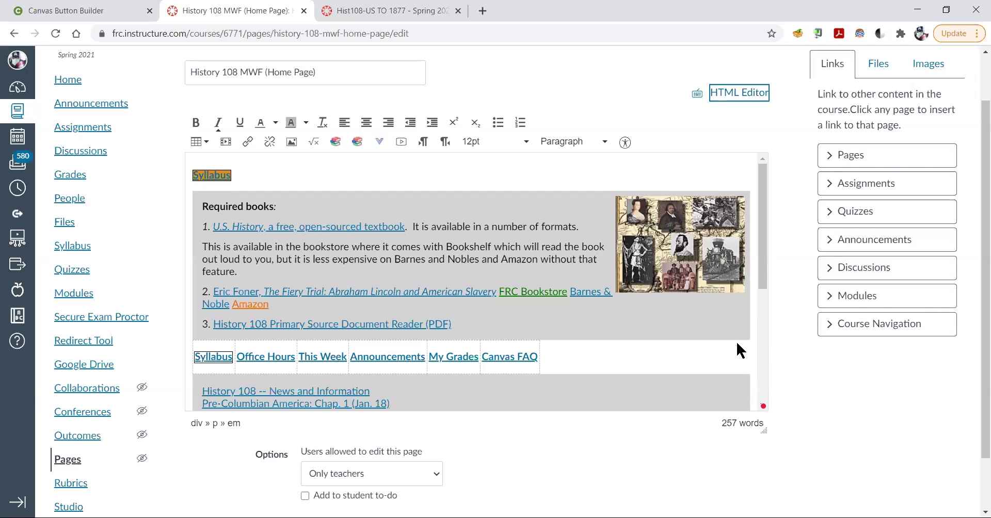
{"action": "scroll", "coordinate": [830, 401], "scroll_direction": "down", "scroll_amount": 1}
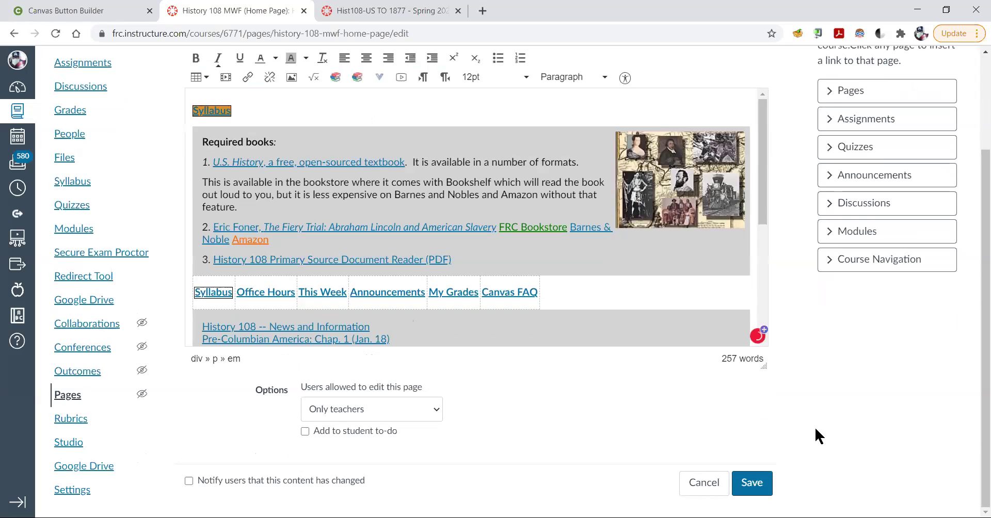
{"action": "left_click", "coordinate": [754, 488]}
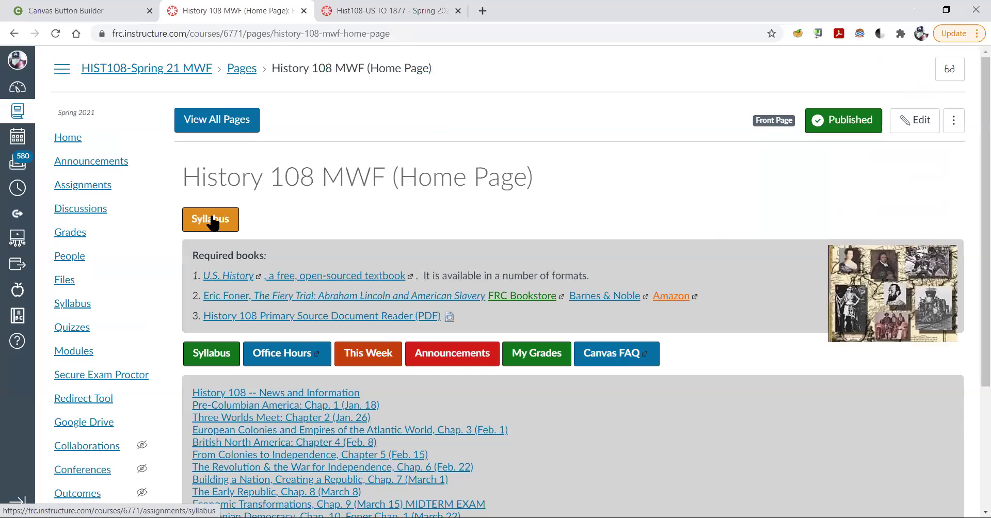
- Test the new orange Syllabus button's link, and return to the home page
{"action": "left_click", "coordinate": [224, 218]}
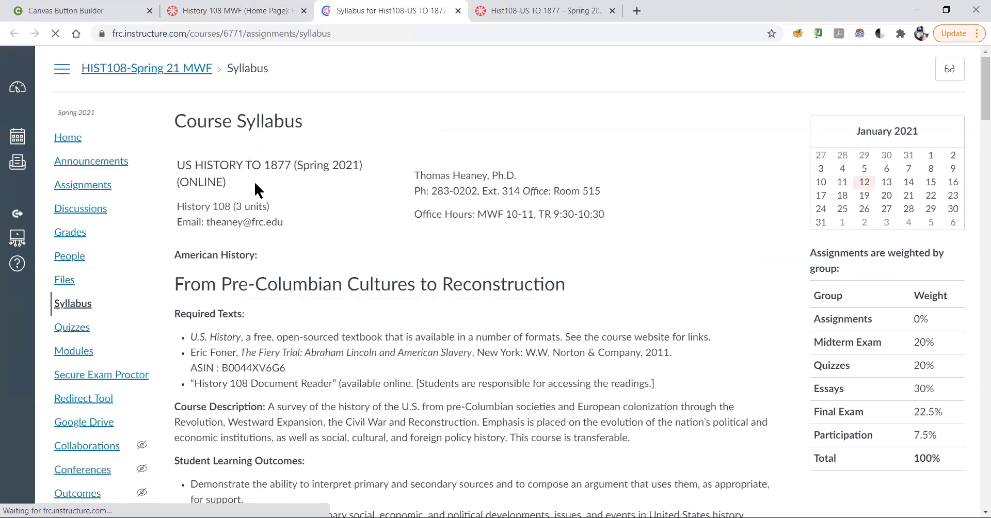
{"action": "left_click", "coordinate": [242, 10]}
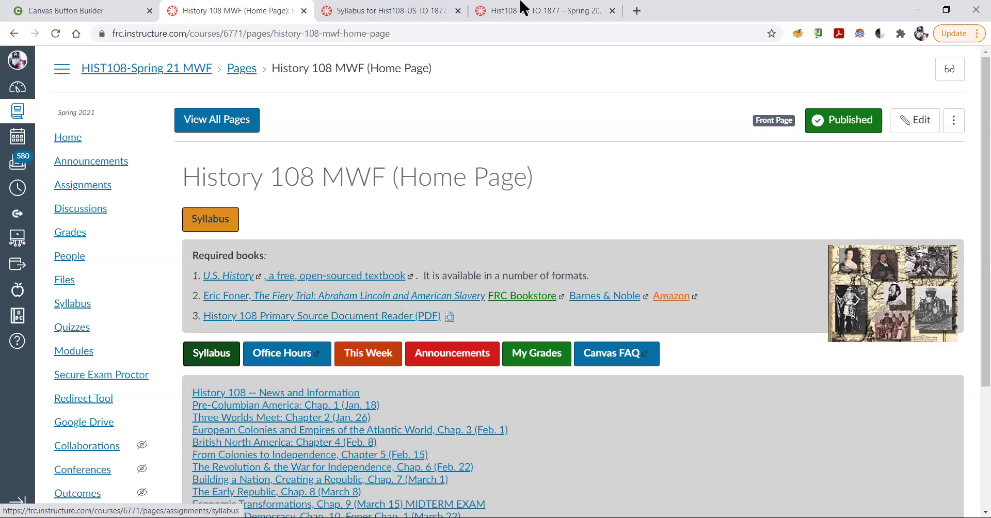
- Edit the home page and change the orange Syllabus button's link to frc.instructure.com
{"action": "left_click", "coordinate": [914, 124]}
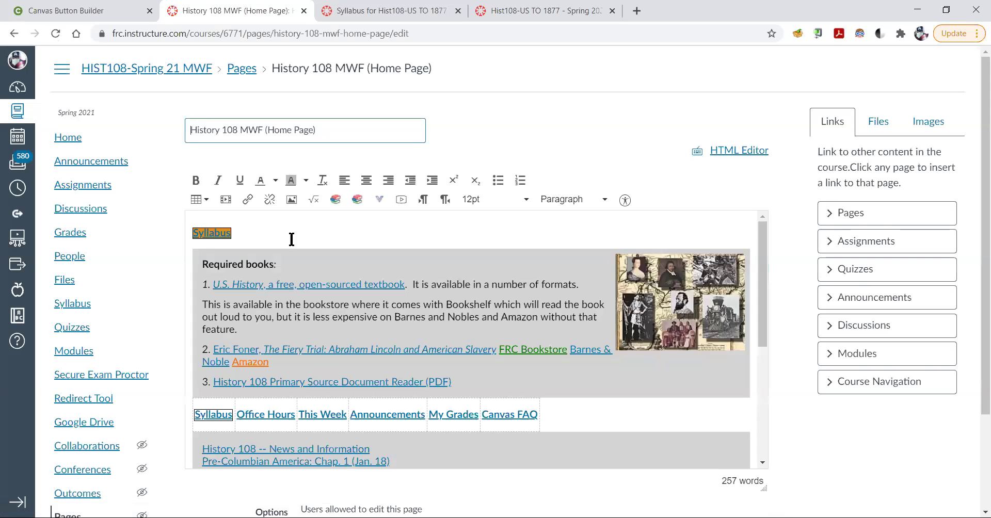
{"action": "left_click", "coordinate": [211, 233]}
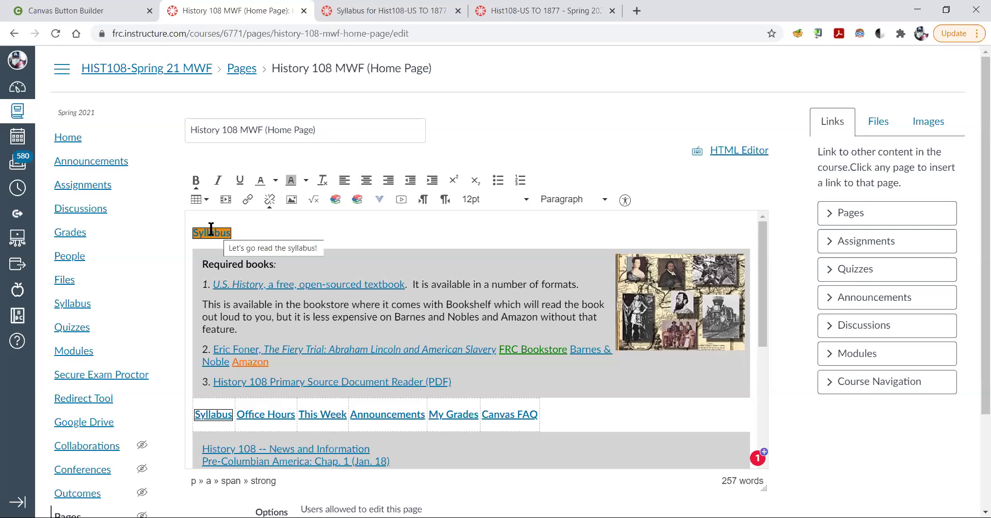
{"action": "left_click", "coordinate": [248, 202]}
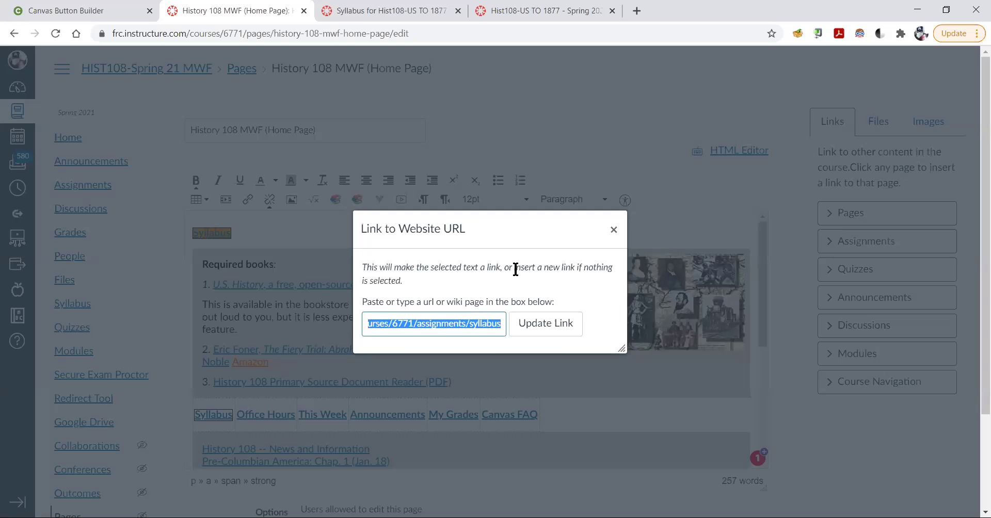
{"action": "type", "text": "frc.instructure.com"}
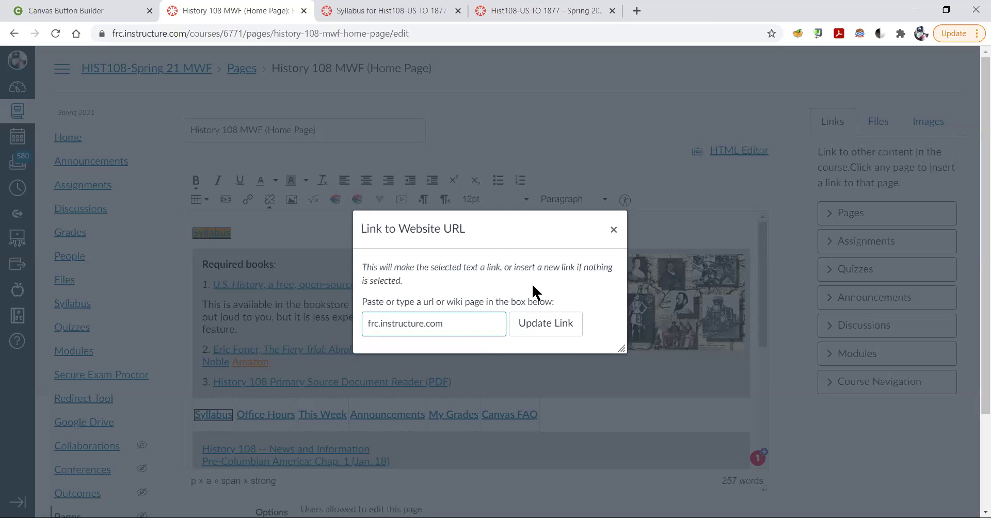
{"action": "left_click", "coordinate": [548, 325]}
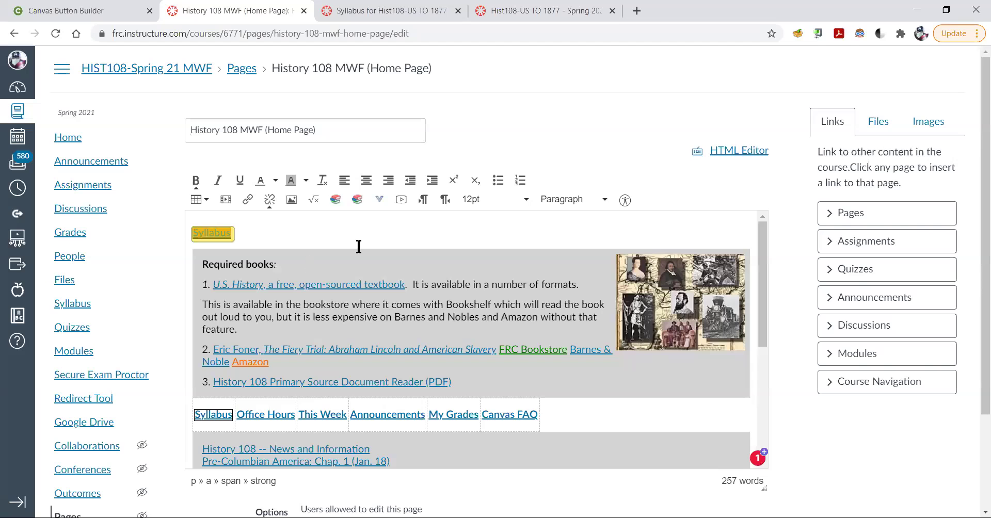
- Save the home page, test the orange Syllabus button's updated link, and return to the home page
{"action": "scroll", "coordinate": [508, 305], "scroll_direction": "down", "scroll_amount": 4}
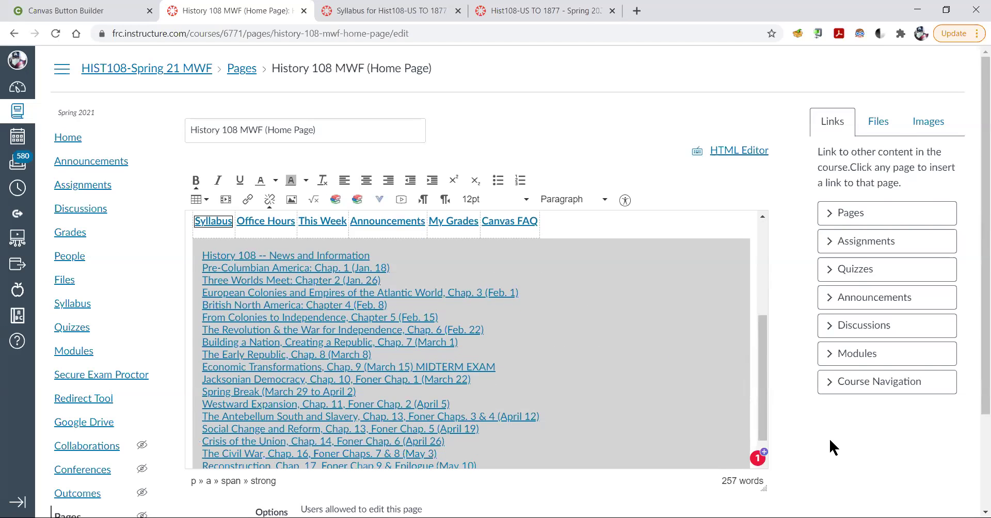
{"action": "scroll", "coordinate": [830, 438], "scroll_direction": "down", "scroll_amount": 2}
{"action": "left_click", "coordinate": [752, 483]}
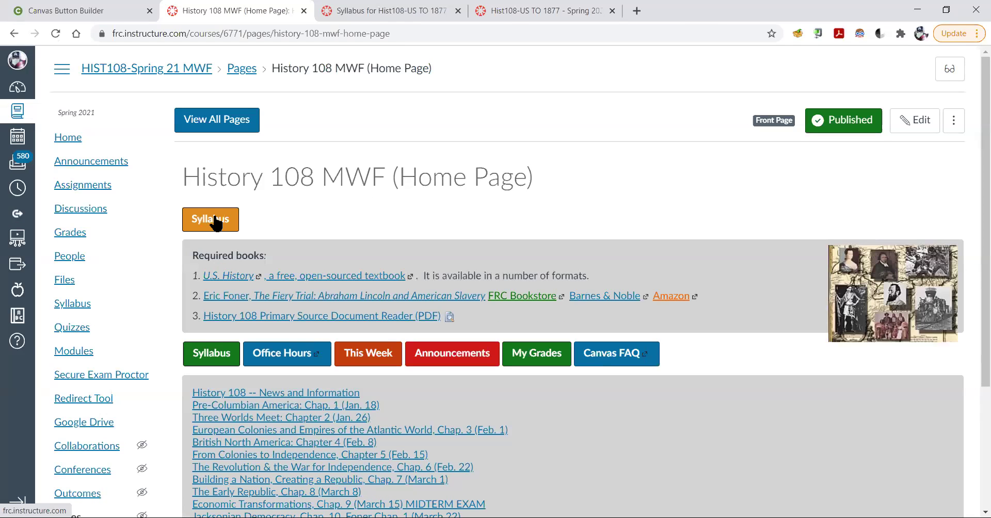
{"action": "left_click", "coordinate": [216, 222]}
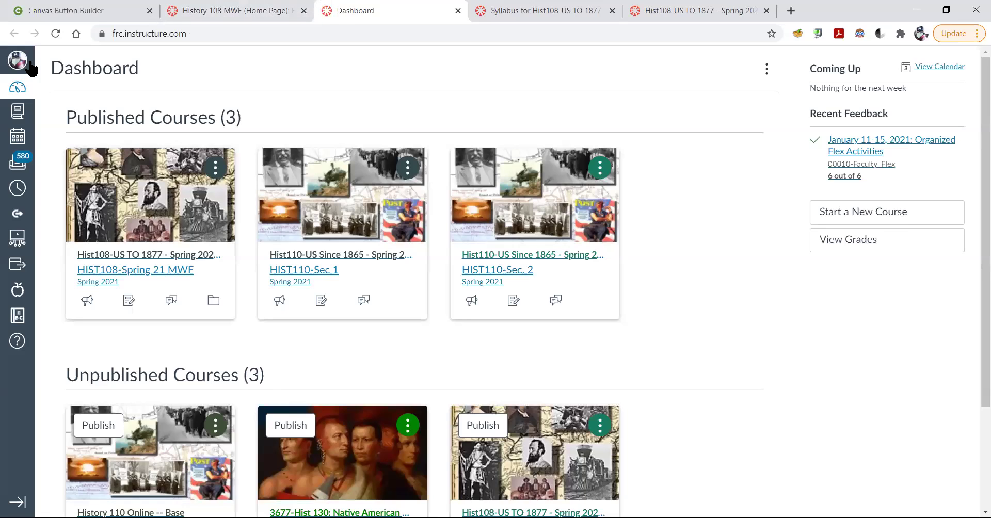
{"action": "left_click", "coordinate": [223, 11]}
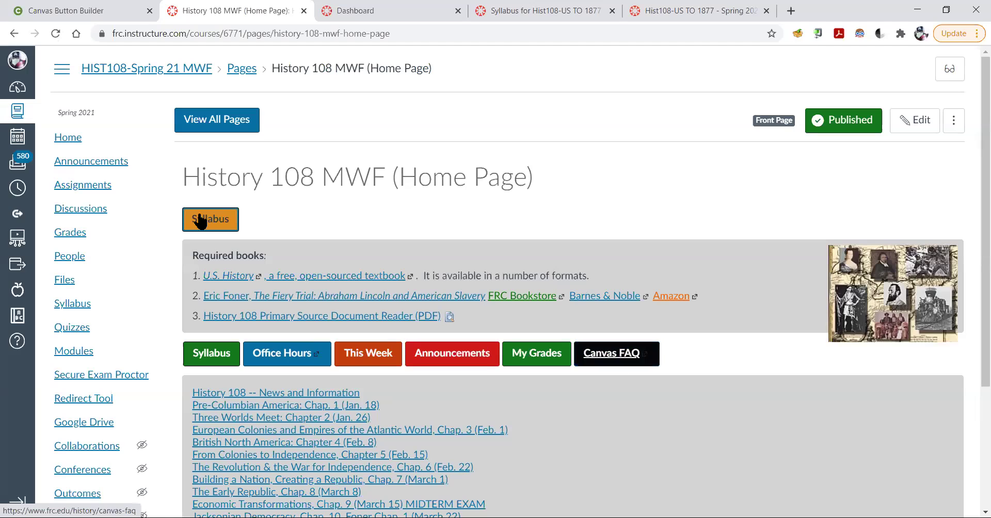
- Switch to the Canvas Button Builder, choose the Mini button size, and pick the bright green #15FA2E as the color
{"action": "left_click", "coordinate": [110, 2]}
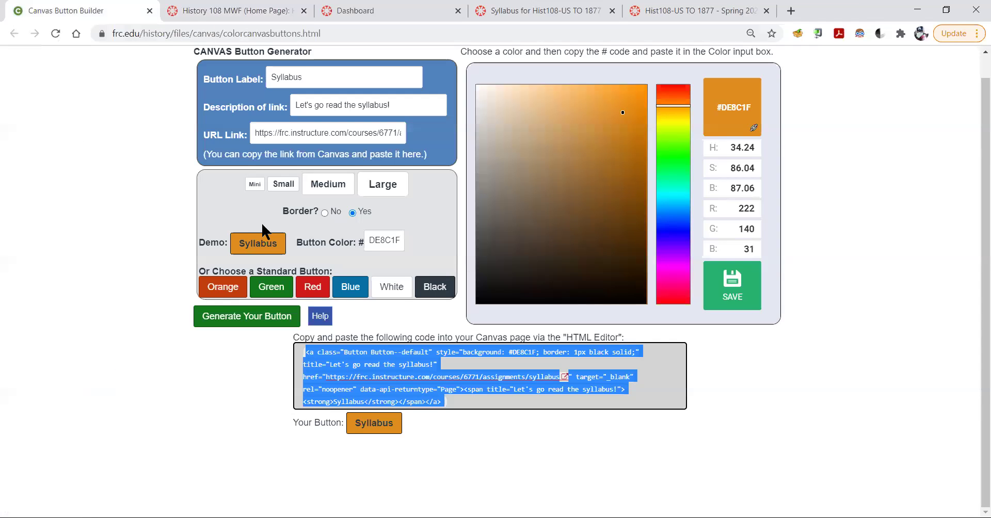
{"action": "left_click", "coordinate": [256, 184]}
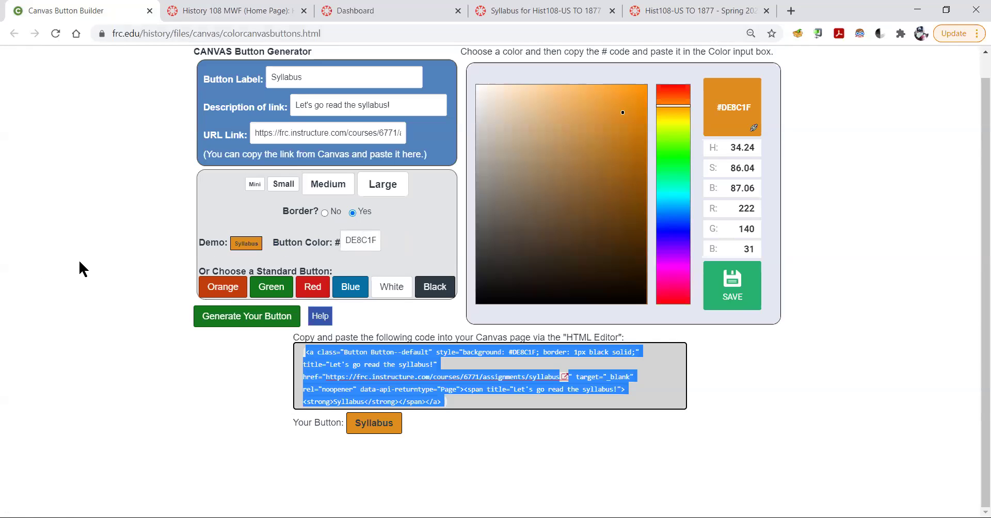
{"action": "left_click", "coordinate": [663, 163]}
{"action": "left_click", "coordinate": [632, 89]}
{"action": "left_click", "coordinate": [633, 88]}
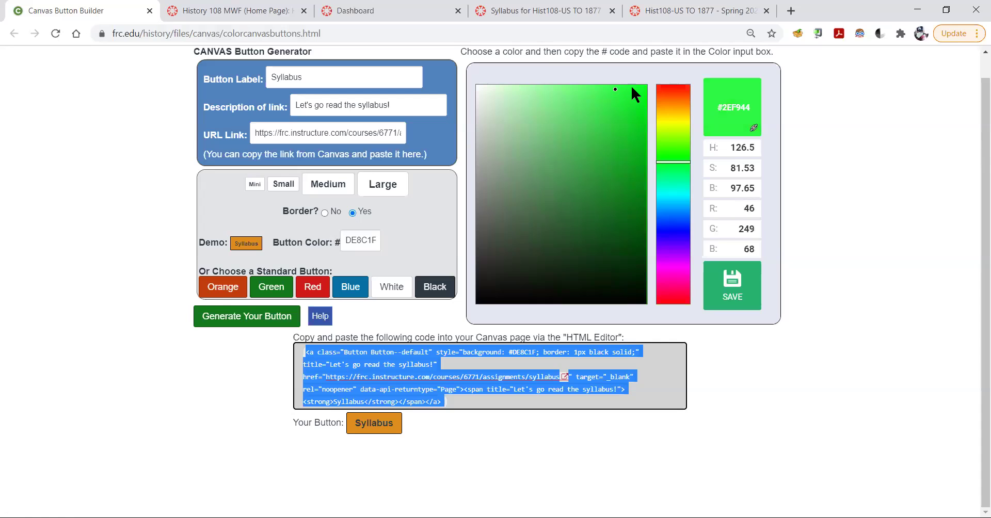
- Try to copy the picked green's code 15FA2E into the button color value
{"action": "triple_click", "coordinate": [729, 101]}
{"action": "key", "text": "ctrl+c"}
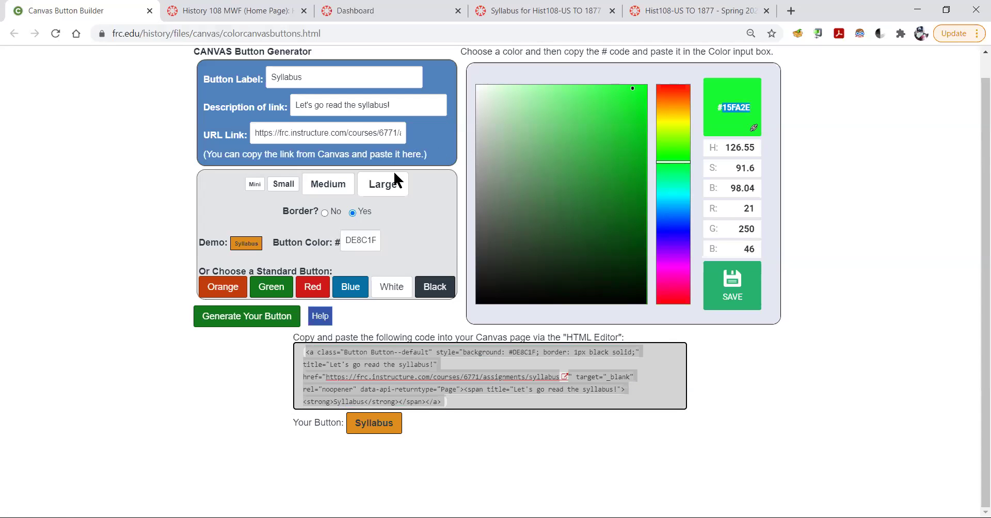
{"action": "double_click", "coordinate": [367, 236]}
{"action": "key", "text": "ctrl+v"}
{"action": "left_click", "coordinate": [384, 187]}
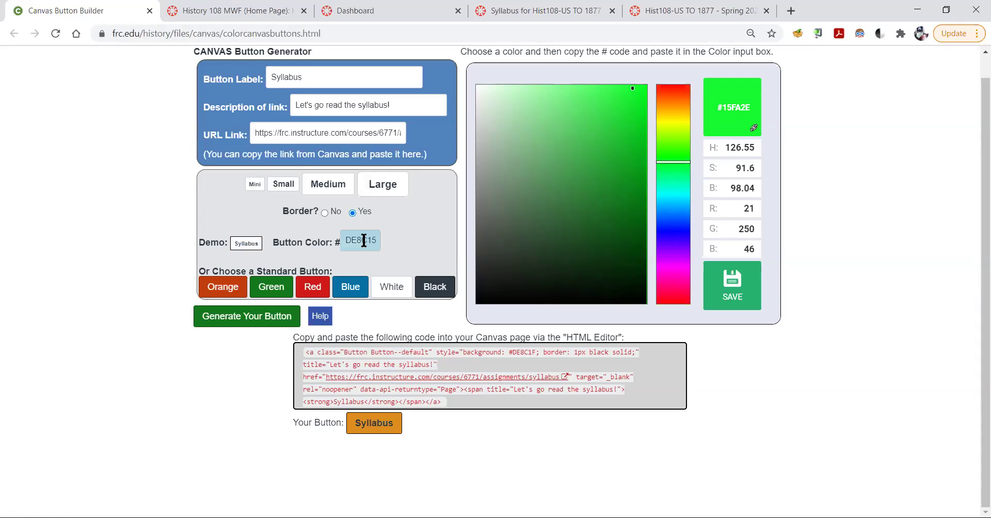
- Replace the button color code with the copied 15FA2E and generate the Syllabus button in Mini size
{"action": "double_click", "coordinate": [364, 240]}
{"action": "key", "text": "BackSpace"}
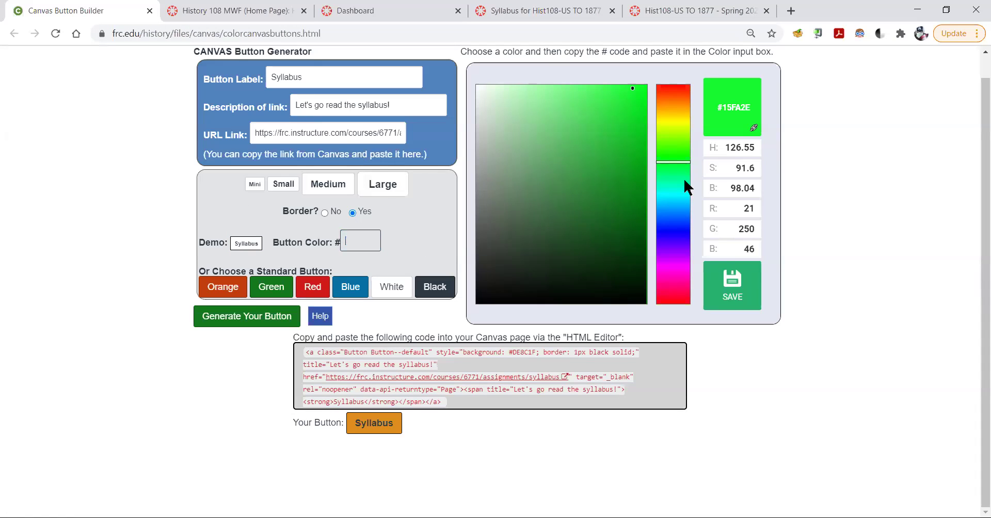
{"action": "double_click", "coordinate": [746, 106]}
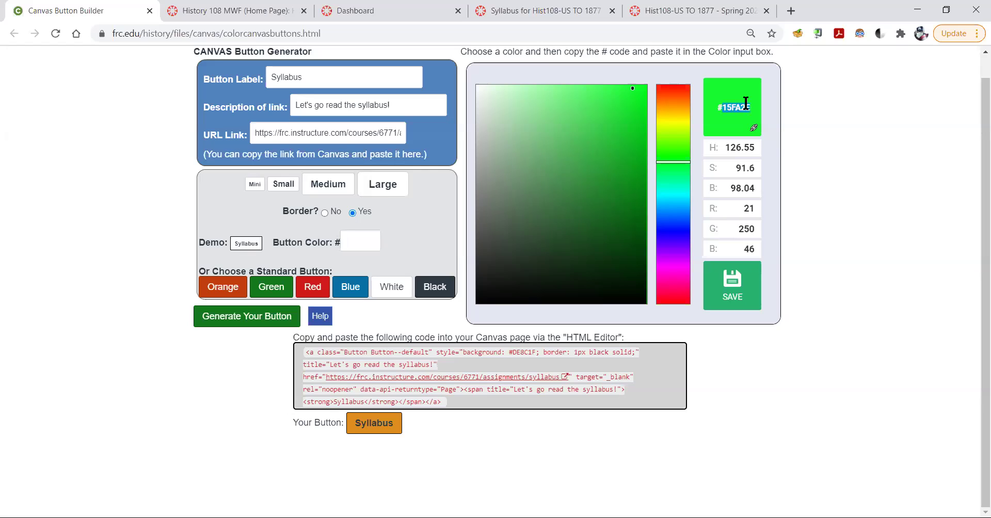
{"action": "key", "text": "ctrl+c"}
{"action": "left_click", "coordinate": [362, 240]}
{"action": "key", "text": "ctrl+v"}
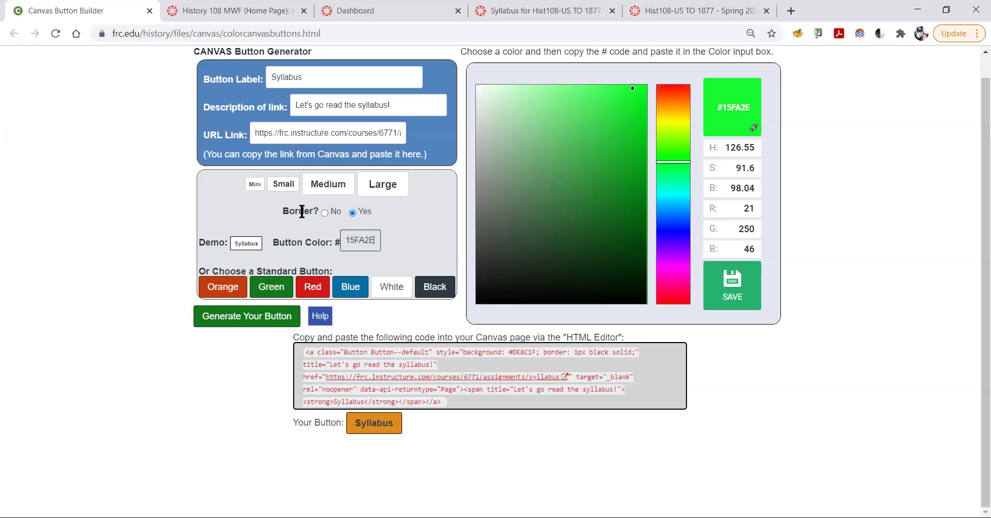
{"action": "left_click", "coordinate": [255, 184]}
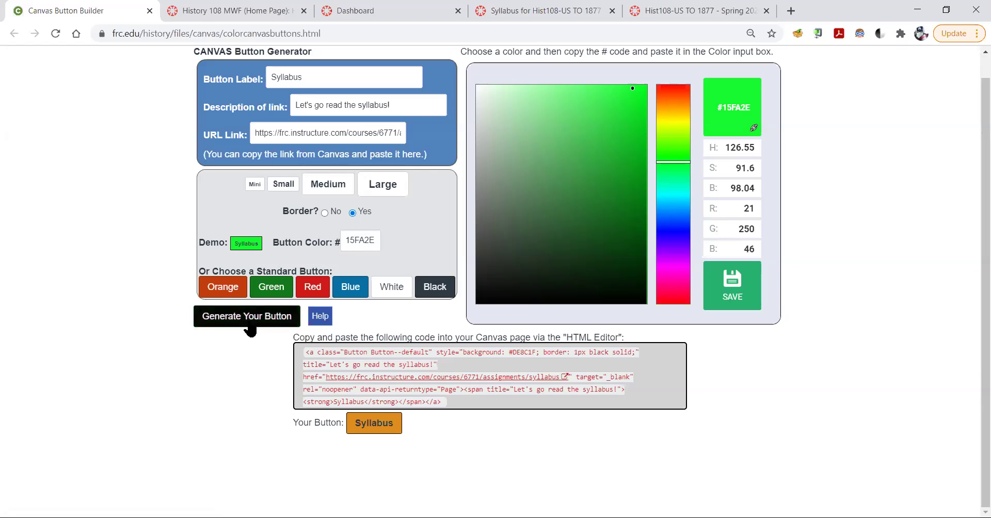
{"action": "left_click", "coordinate": [249, 324]}
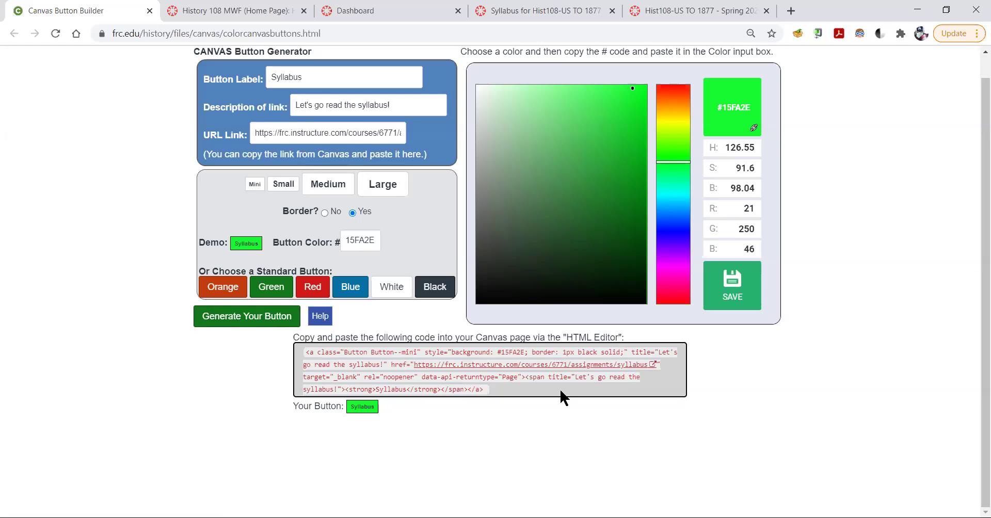